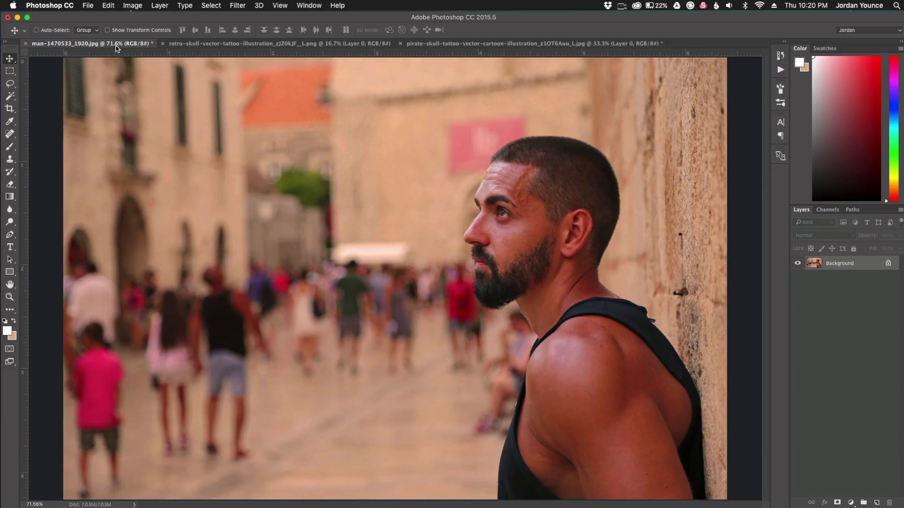
Drag the flaming skull artwork from its tab into the man's photo as Layer 1
click(186, 44)
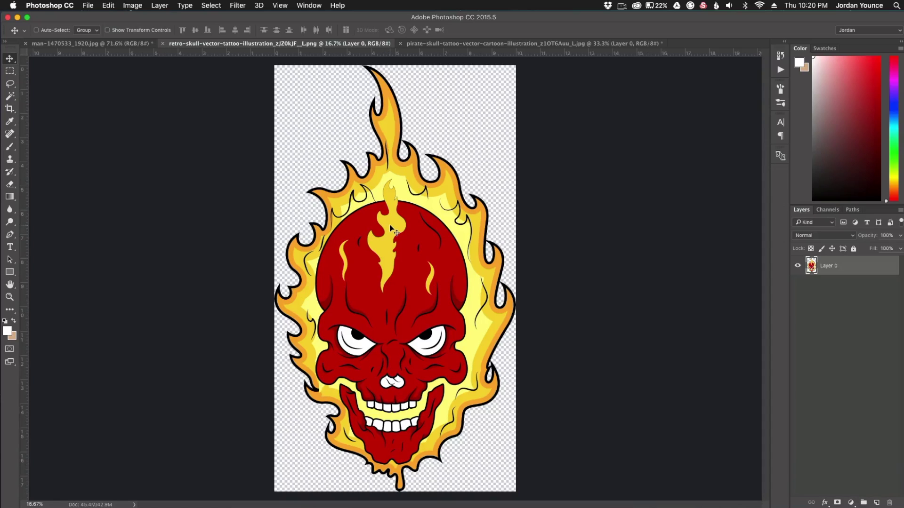
drag(306, 223, 439, 275)
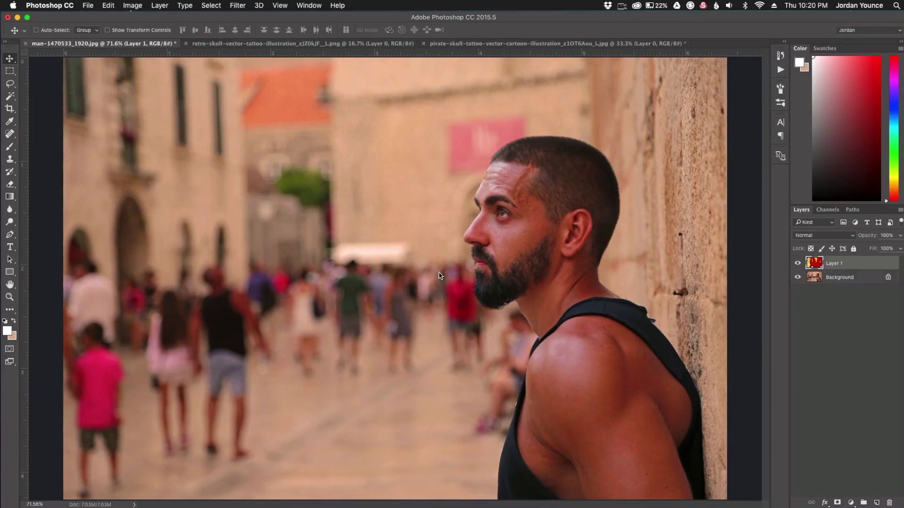
Free-transform the skull to about 82% size and move it down-right over the man
scroll(439, 275, down, 3)
key(super+t)
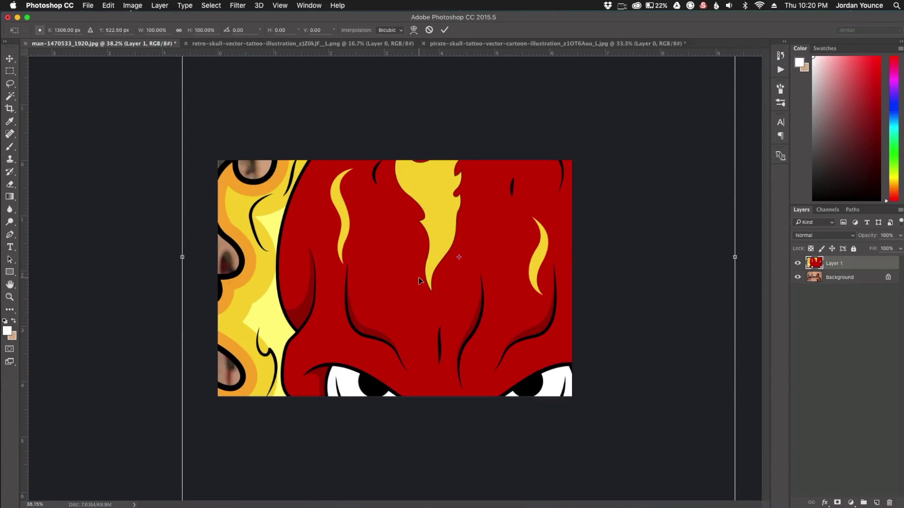
scroll(419, 278, down, 6)
drag(476, 392, 401, 275)
scroll(403, 277, up, 6)
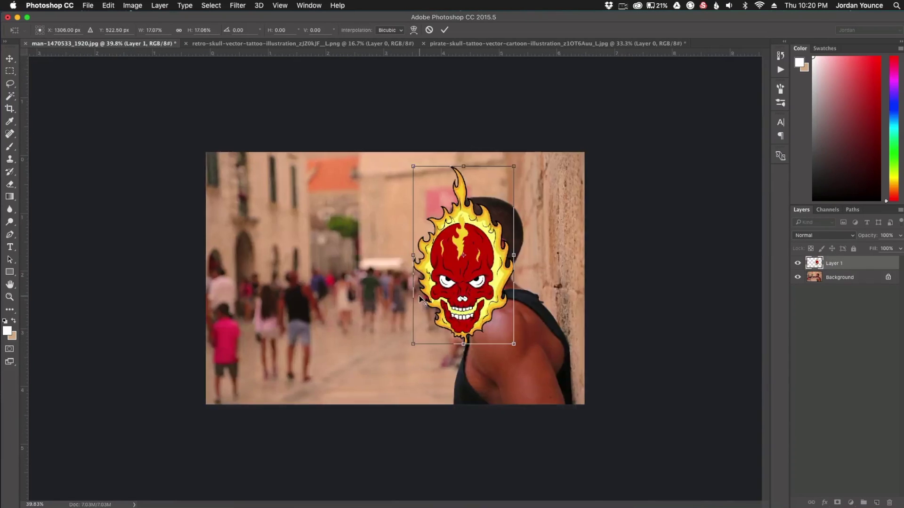
scroll(512, 338, up, 8)
scroll(513, 337, down, 5)
drag(456, 339, 496, 383)
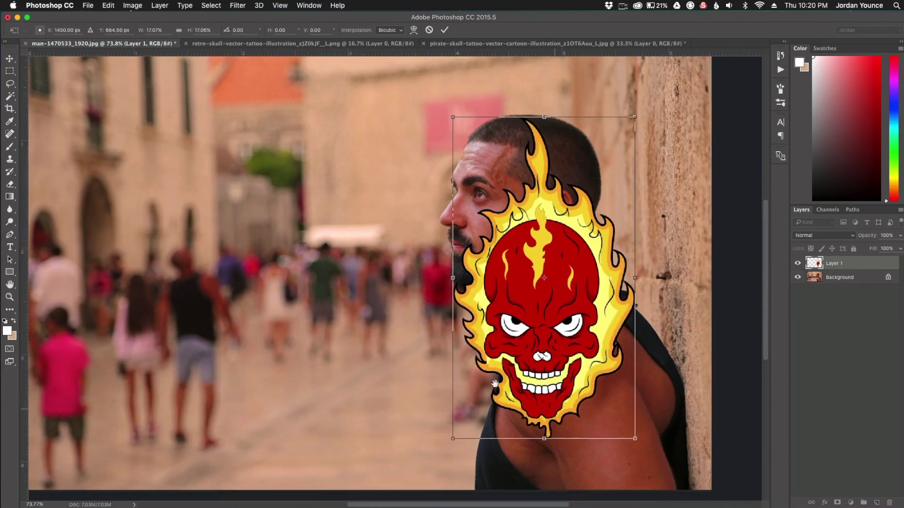
Shrink the skull to about 5%, tilt it roughly -24° and place it on the upper arm
scroll(495, 384, down, 2)
scroll(496, 384, right, 3)
drag(570, 393, 575, 325)
drag(329, 108, 475, 251)
drag(518, 301, 482, 332)
drag(559, 393, 511, 370)
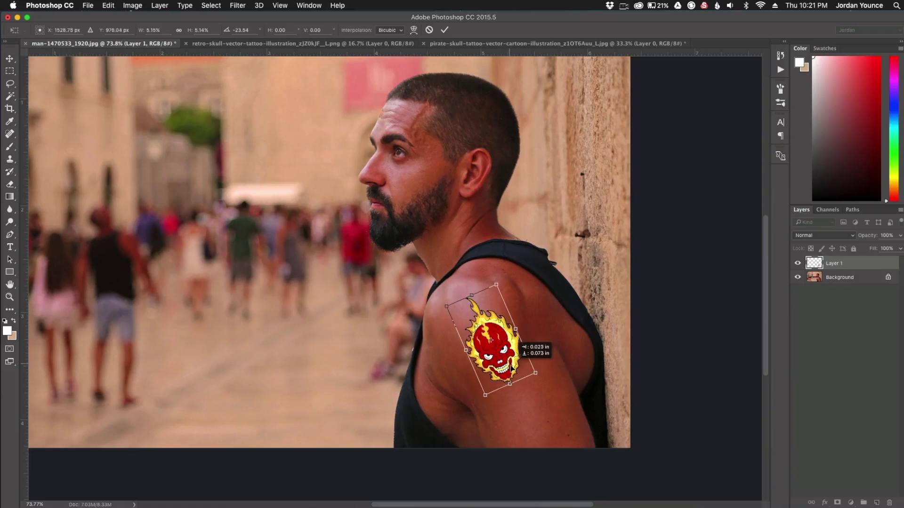
Apply the skull transform and convert Layer 1 to a smart object
key(Return)
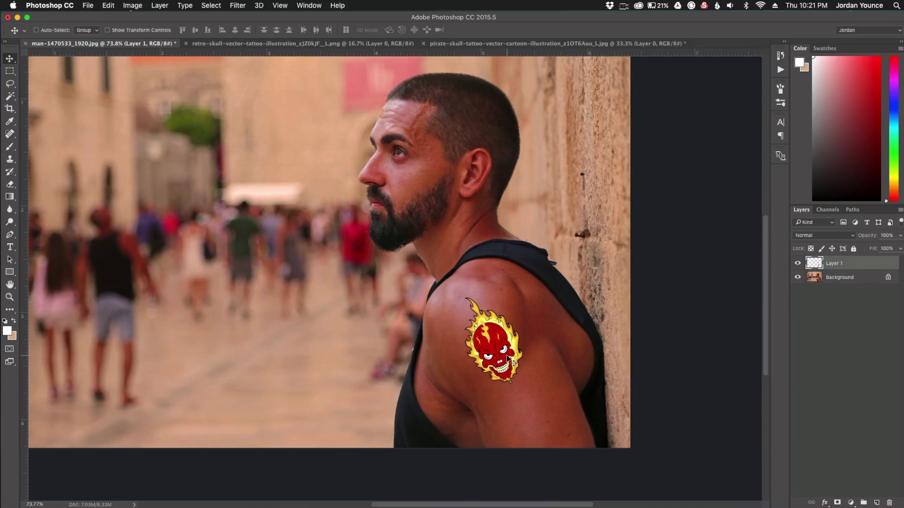
right_click(855, 268)
click(798, 275)
Add a Curves 1 adjustment layer above the skull with a new point on its RGB curve
click(851, 503)
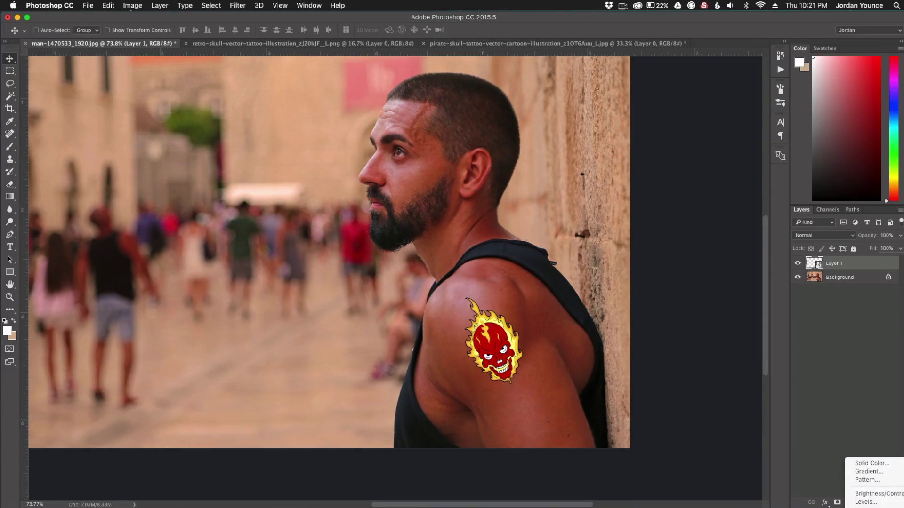
click(853, 411)
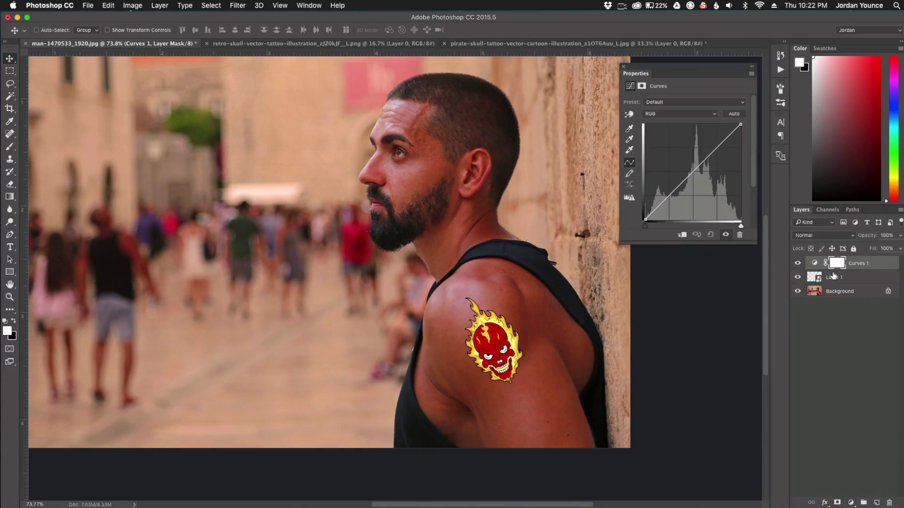
mouse_move(678, 186)
mouse_down()
mouse_move(679, 194)
mouse_move(680, 179)
mouse_move(688, 195)
mouse_move(677, 179)
mouse_move(682, 185)
mouse_up()
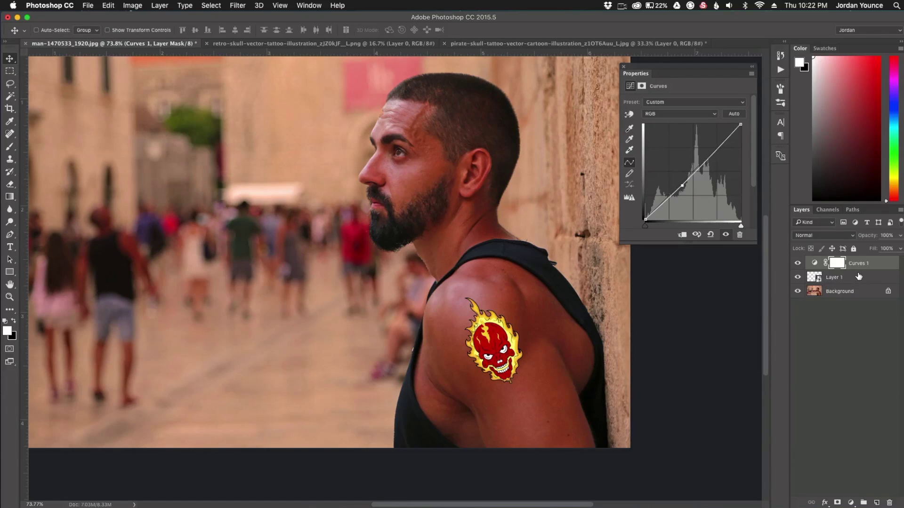
drag(859, 276, 859, 269)
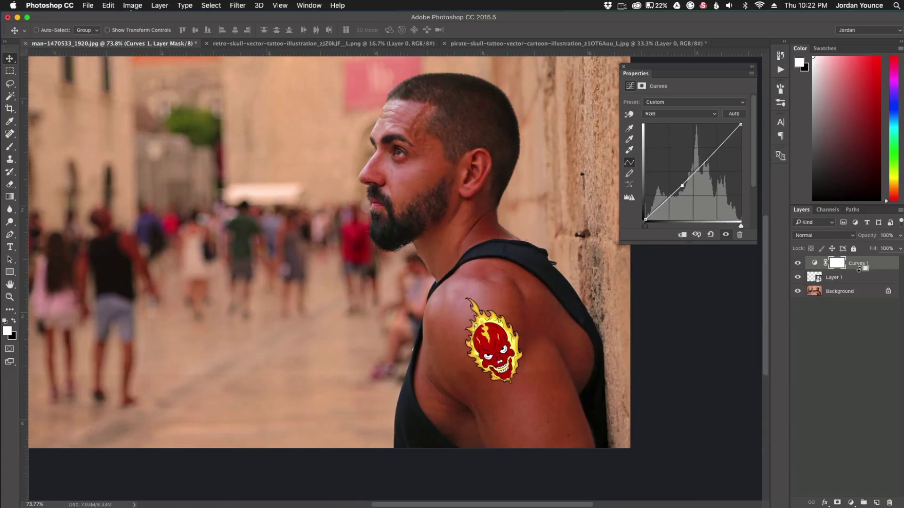
Clip Curves 1 to the skull layer and pull its curve point down to darken the skull
alt+click(801, 210)
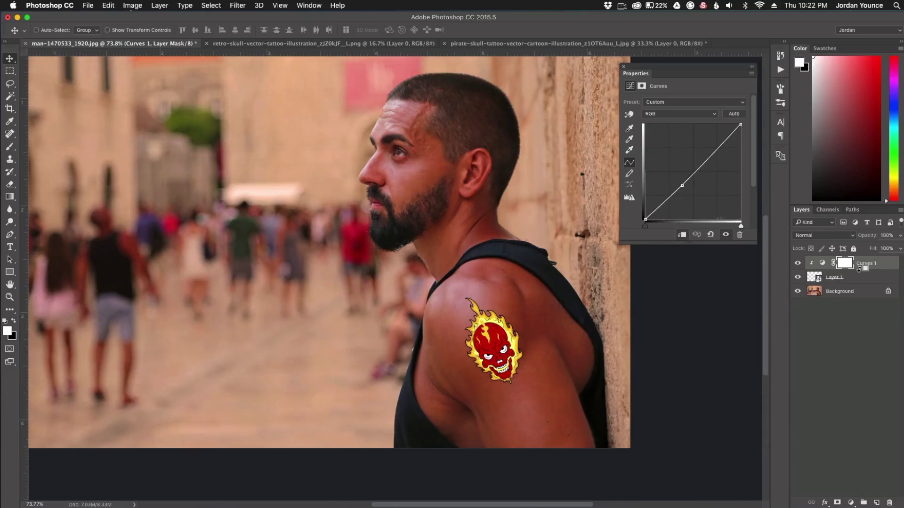
drag(682, 185, 705, 178)
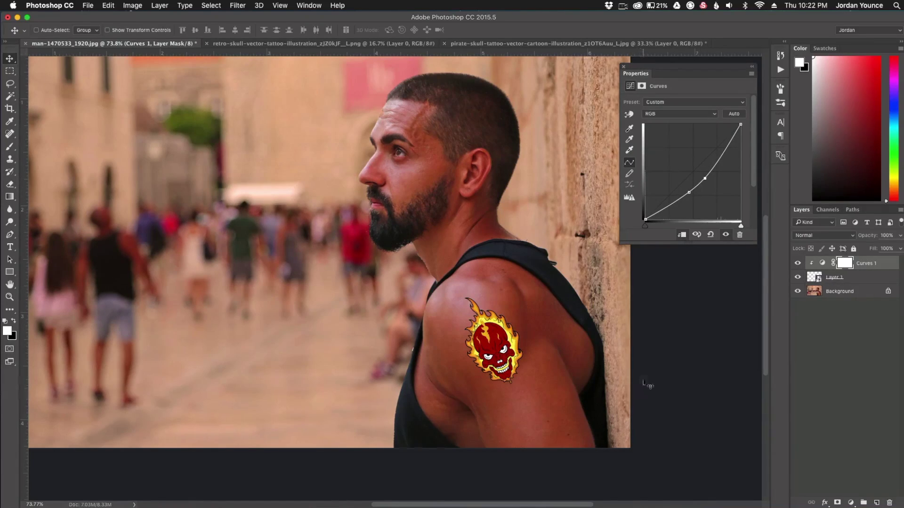
click(850, 280)
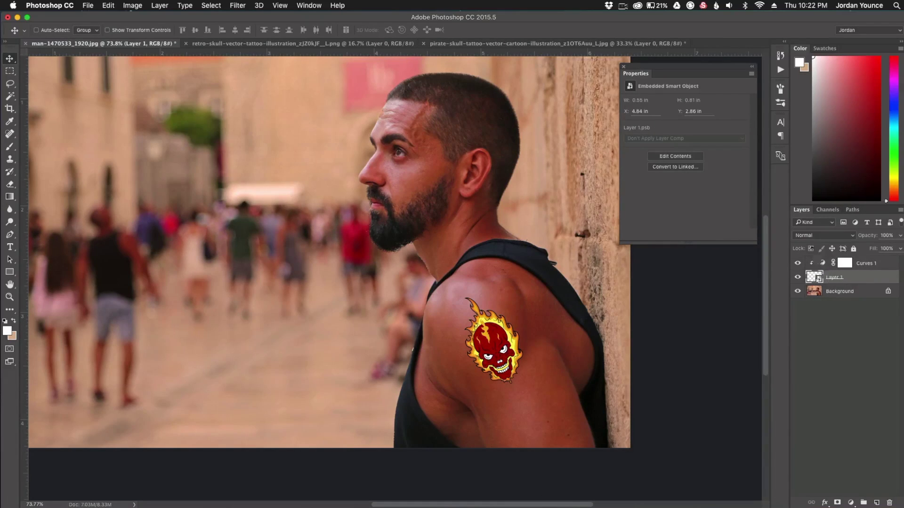
Set the skull layer's blend mode to Soft Light after trying Overlay and Hard Light
click(808, 235)
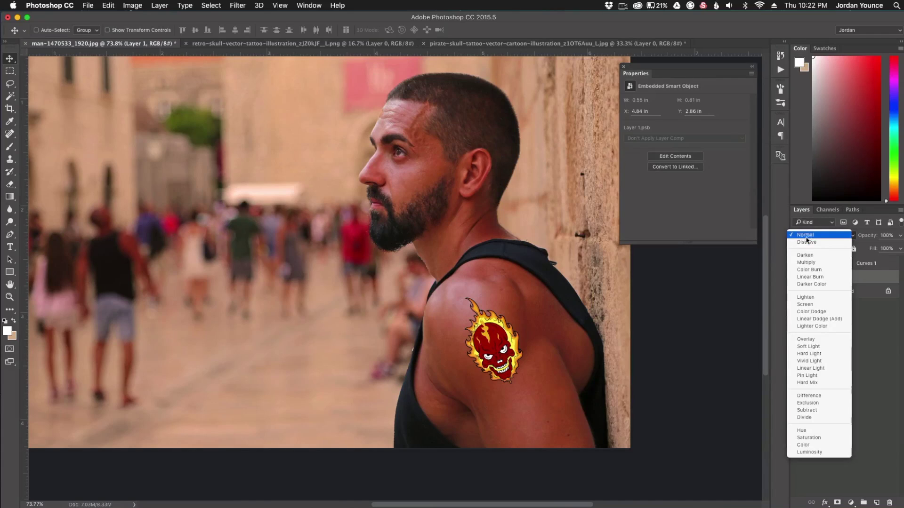
click(805, 339)
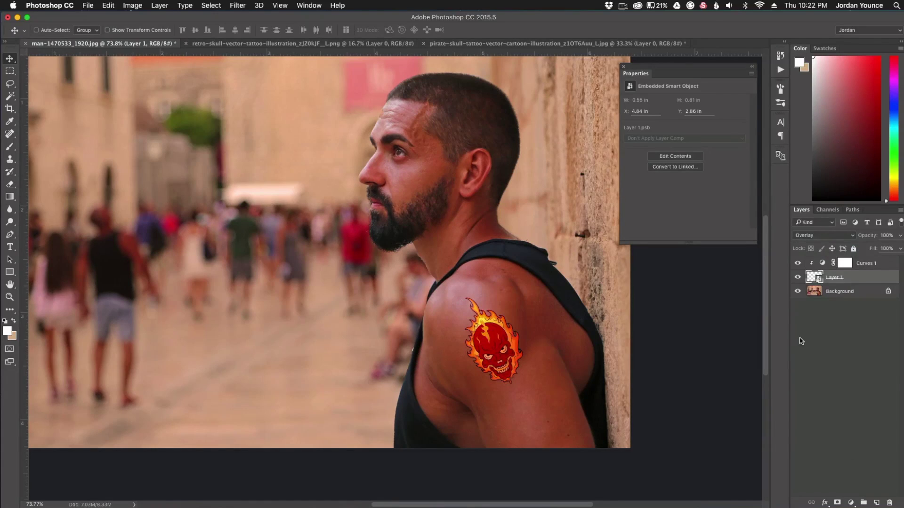
click(818, 237)
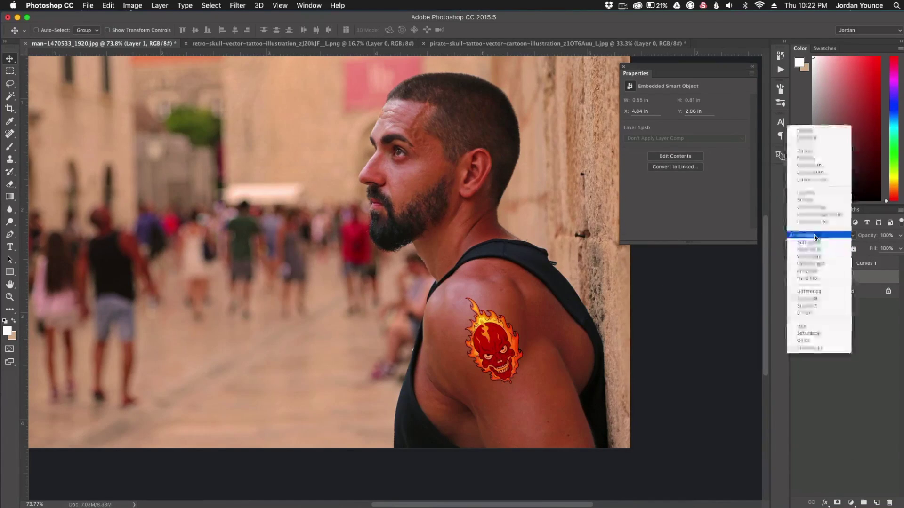
click(815, 244)
click(814, 241)
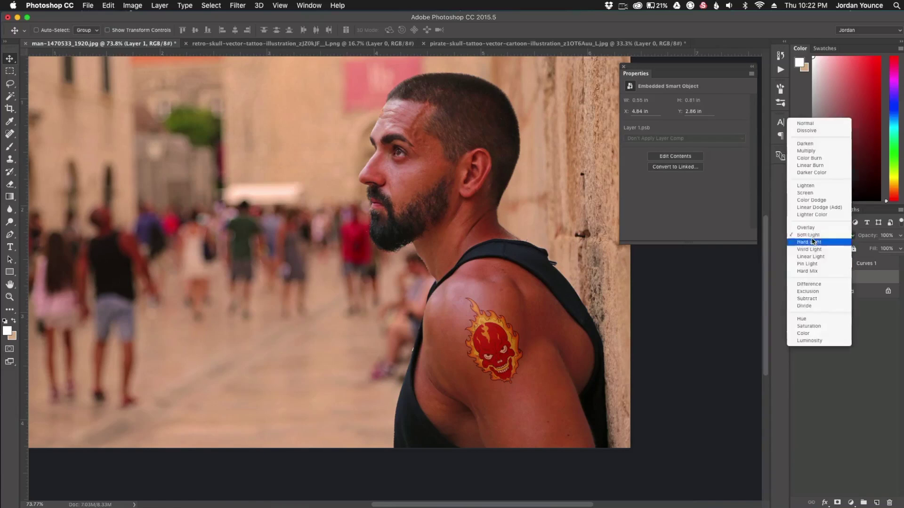
click(814, 242)
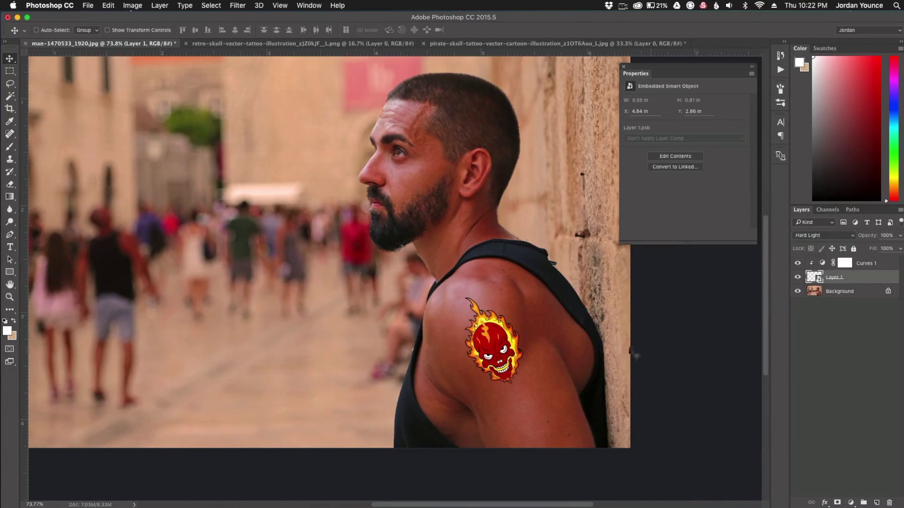
click(819, 235)
click(817, 228)
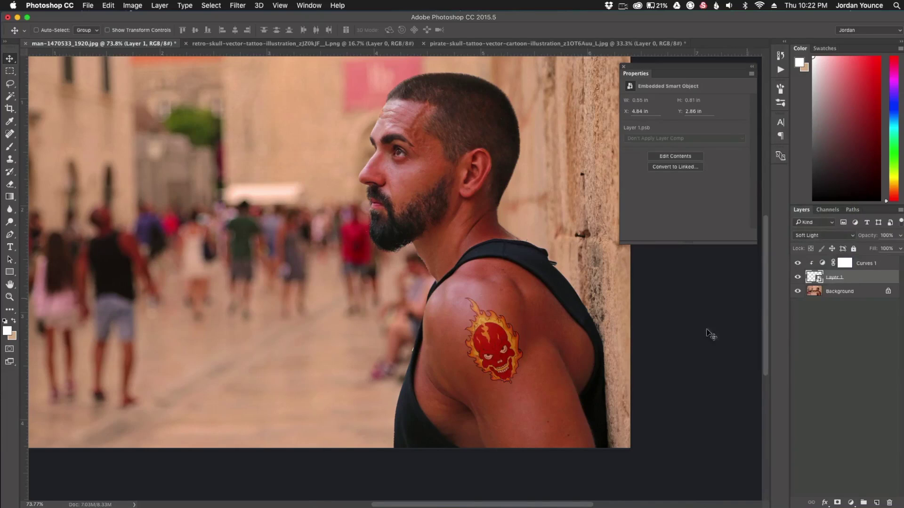
scroll(502, 370, up, 6)
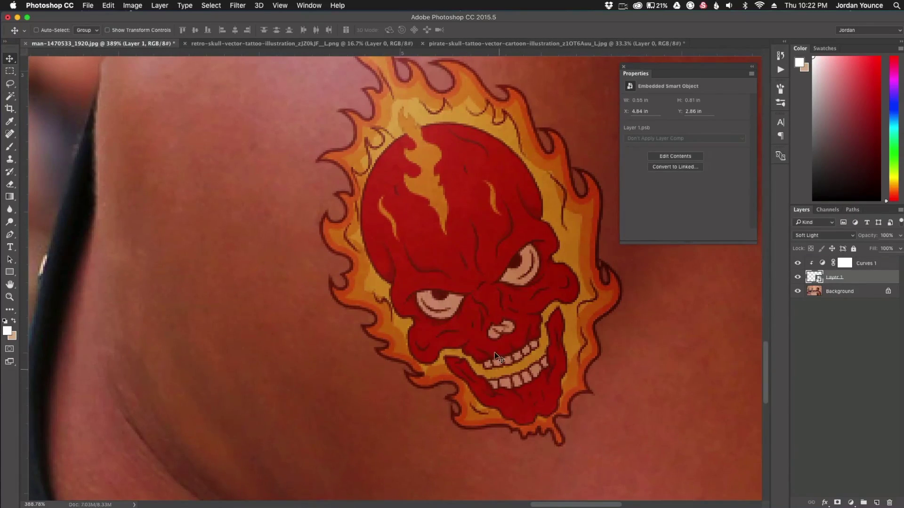
scroll(492, 244, down, 5)
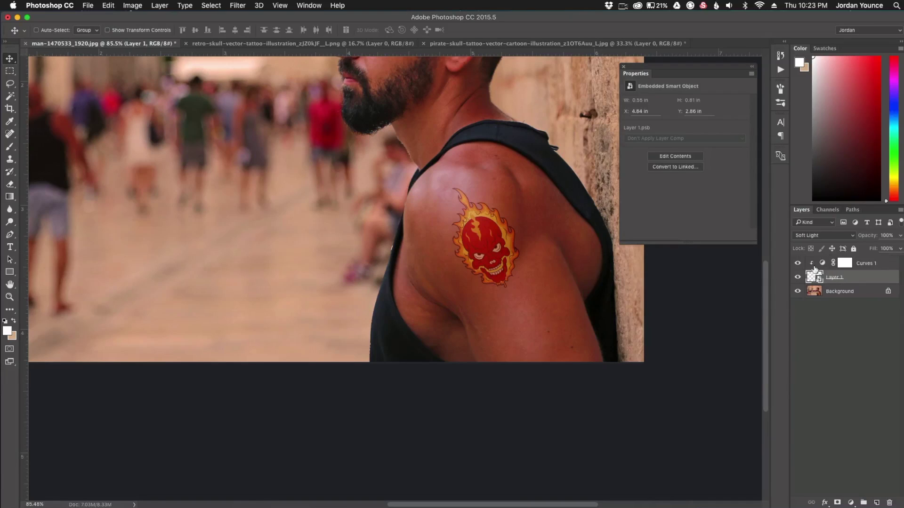
Reshape Curves 1 by moving its upper point and shifting its lower point left
click(843, 263)
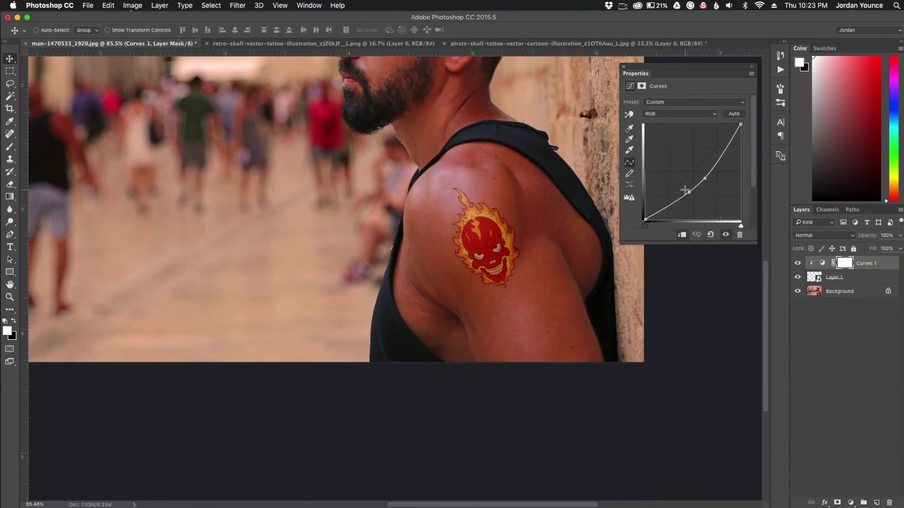
drag(687, 195, 723, 168)
drag(683, 192, 671, 197)
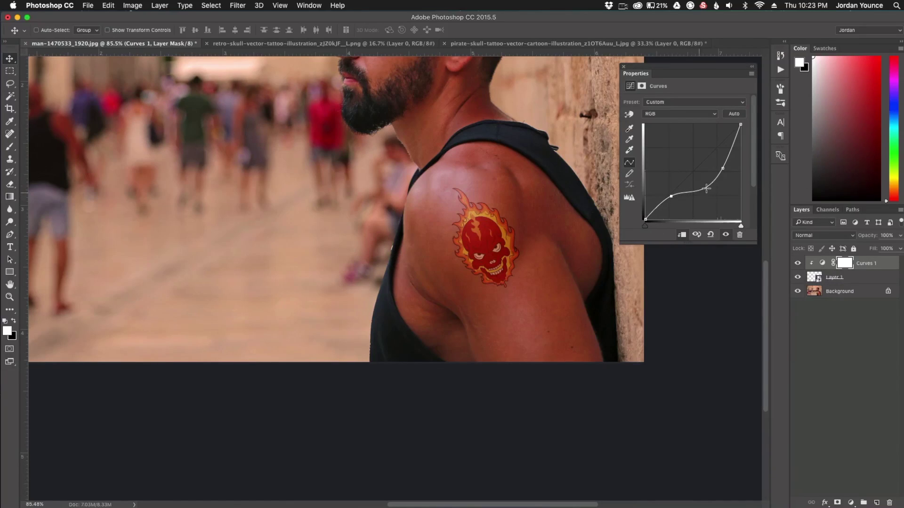
click(851, 503)
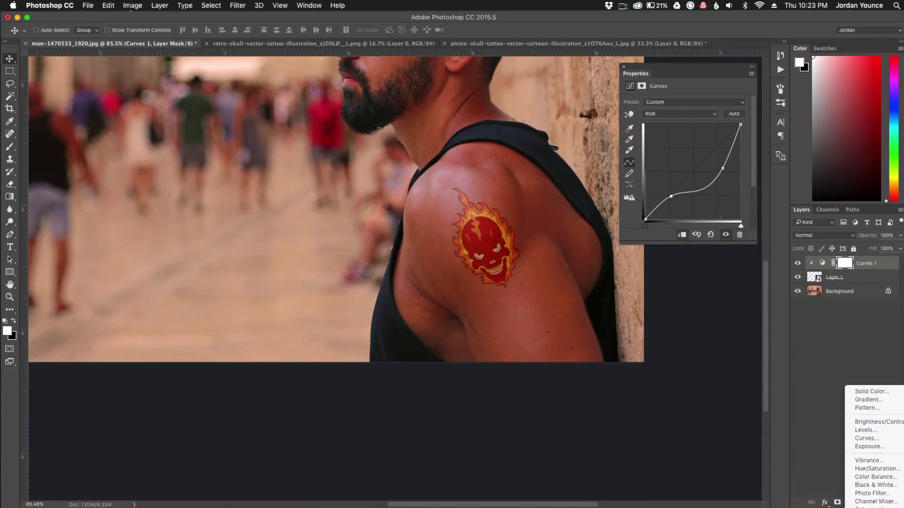
Add a Hue/Saturation layer clipped to the tattoo with Saturation -22 and Lightness +19
click(871, 469)
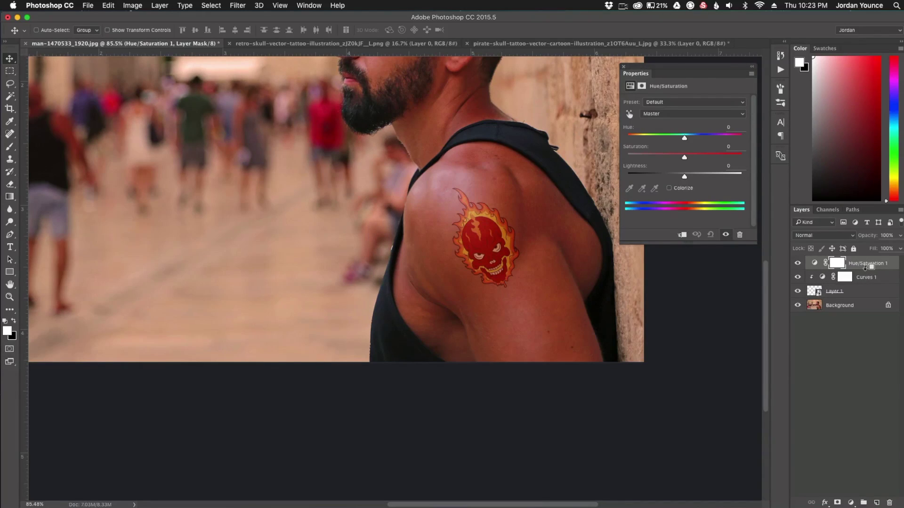
alt+click(865, 267)
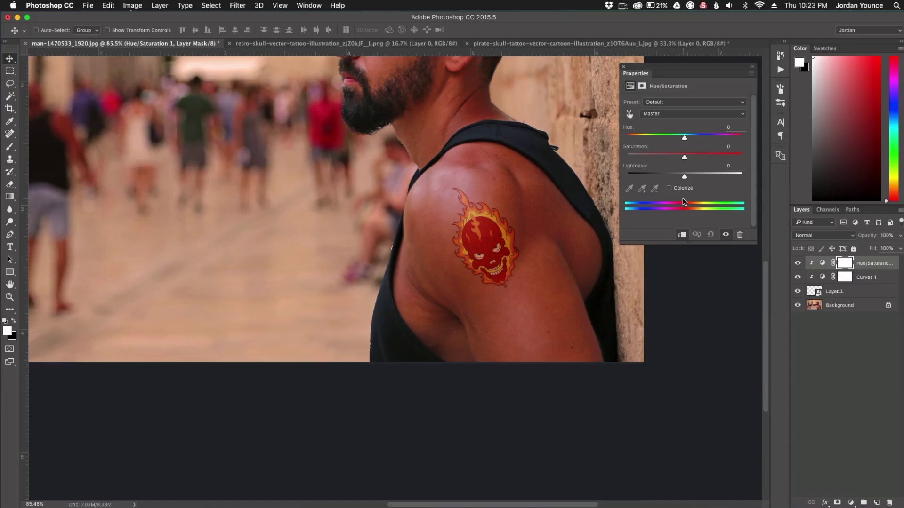
drag(684, 158, 695, 179)
scroll(505, 307, down, 5)
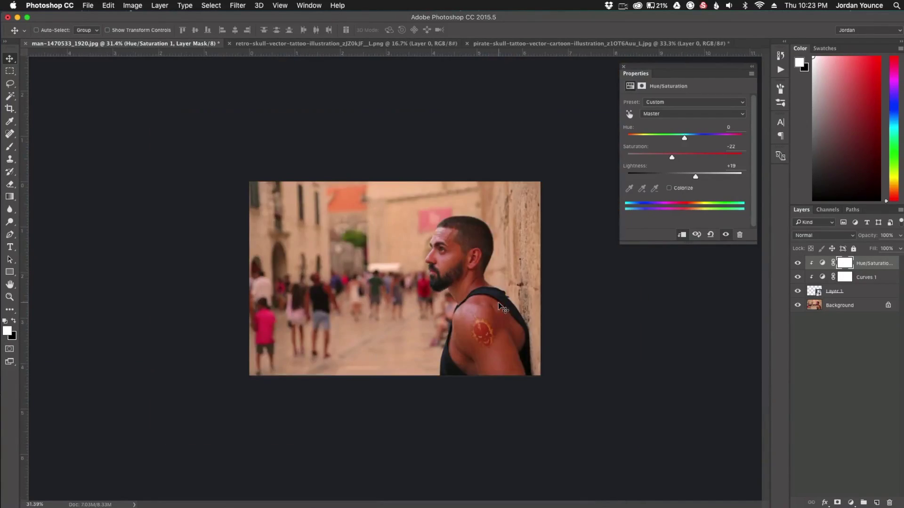
scroll(486, 342, up, 5)
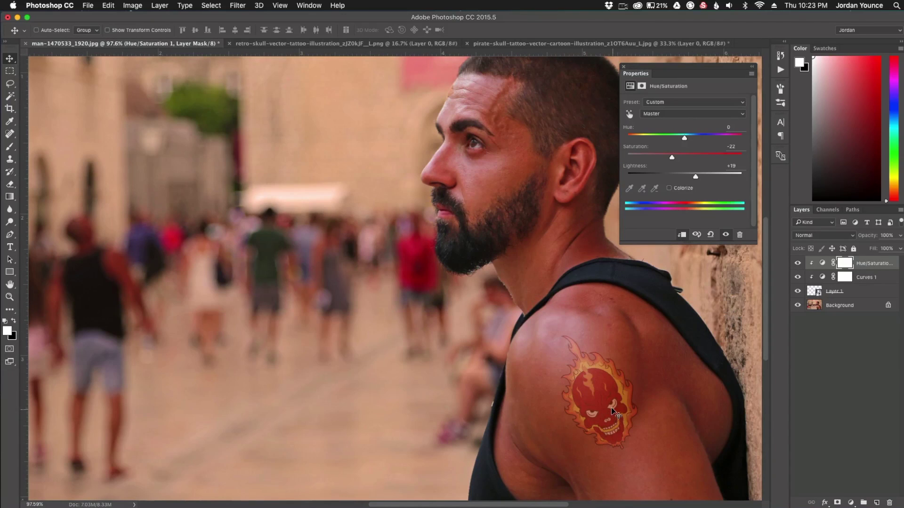
scroll(611, 409, down, 1)
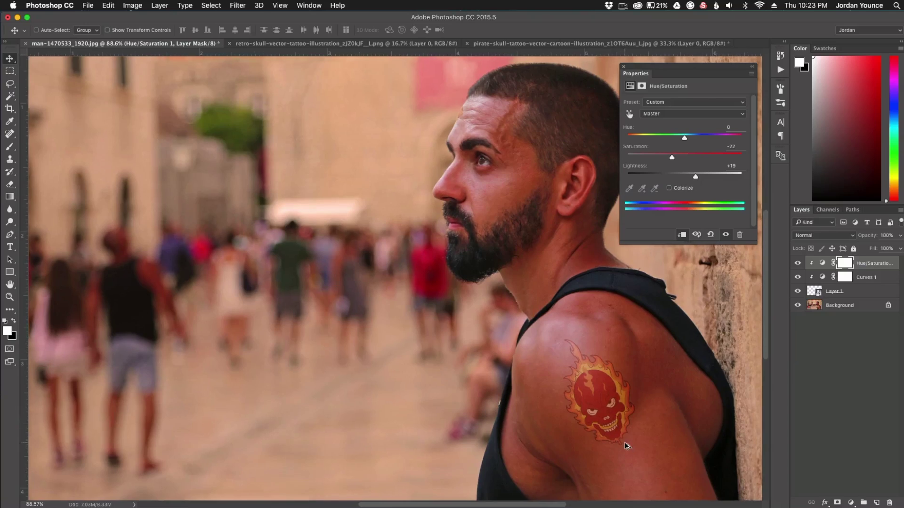
scroll(626, 446, up, 5)
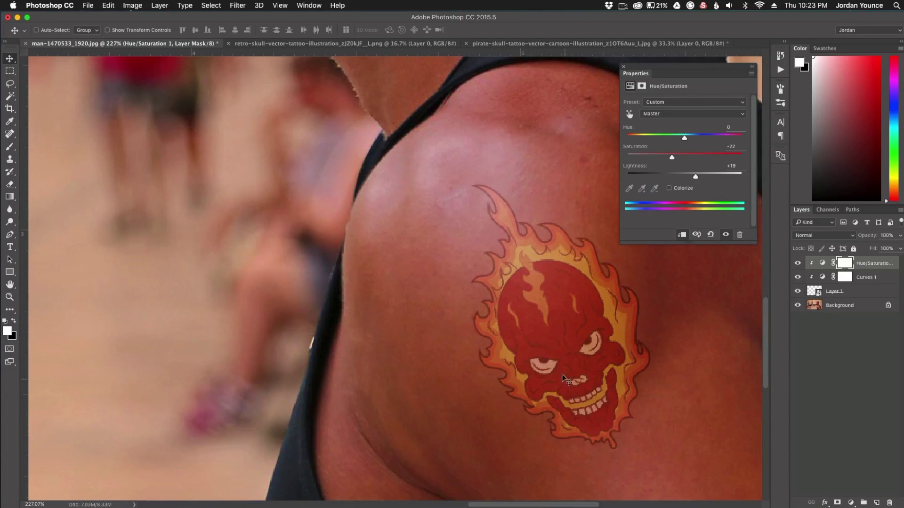
scroll(496, 292, up, 3)
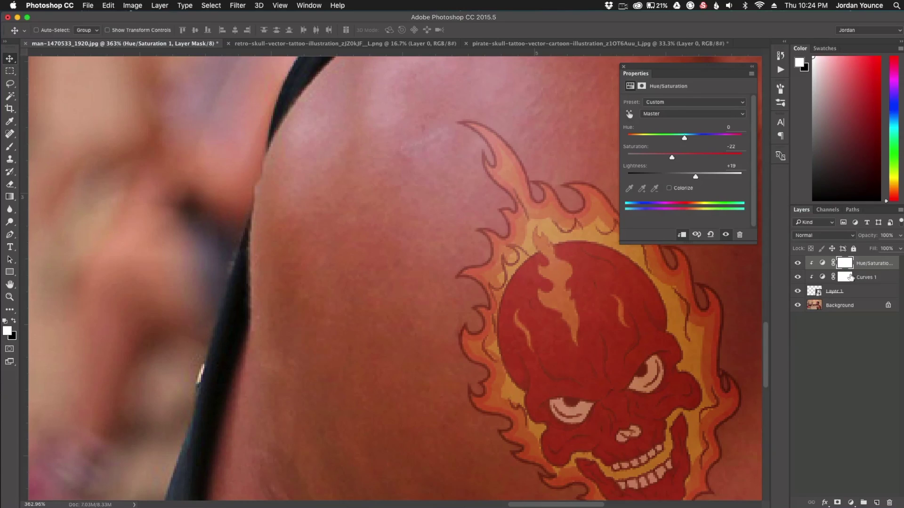
scroll(304, 266, down, 6)
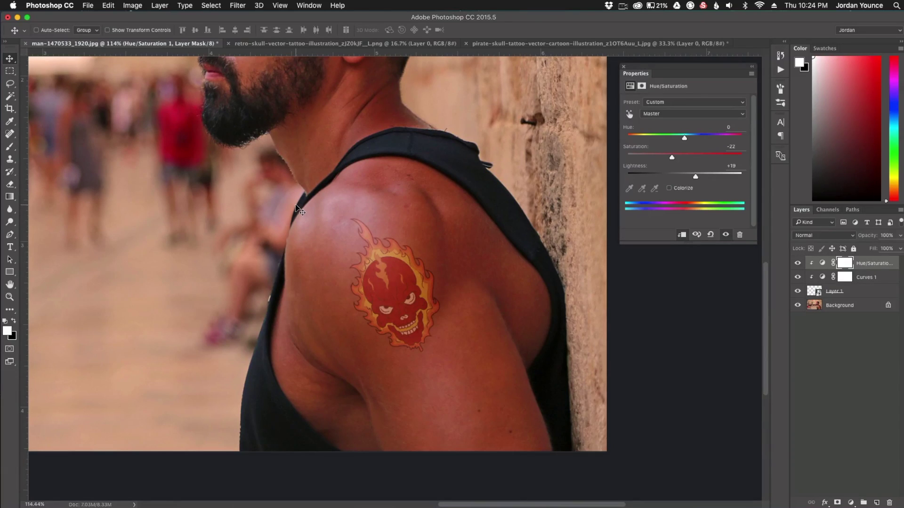
Apply a 0.4-pixel Gaussian Blur smart filter to the skull's Layer 1
click(853, 293)
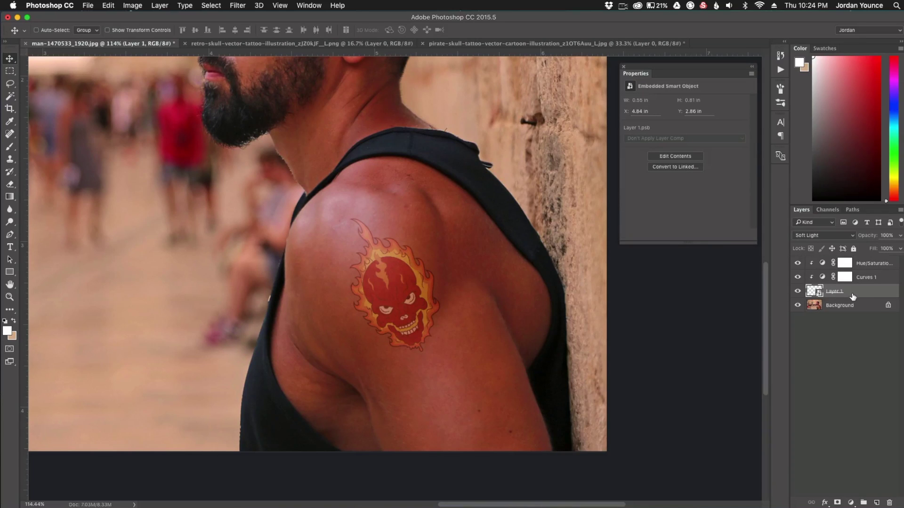
click(241, 7)
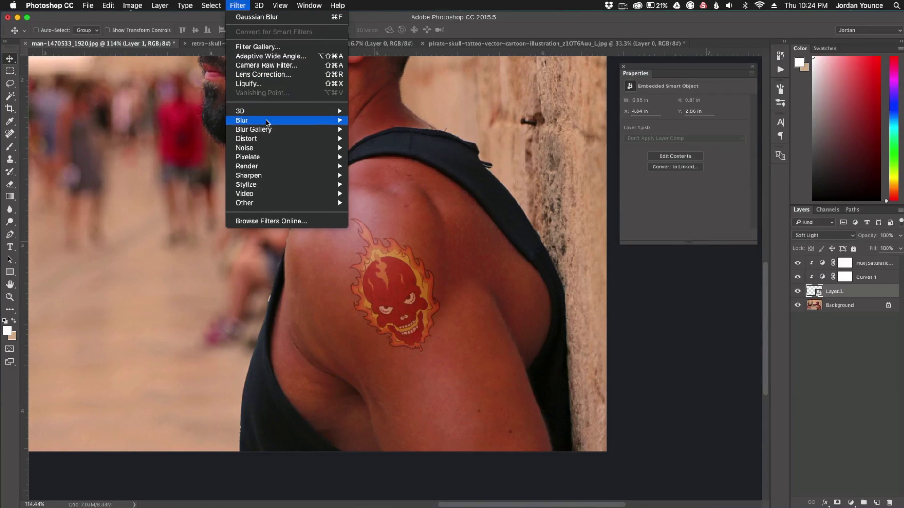
mouse_move(281, 122)
click(377, 158)
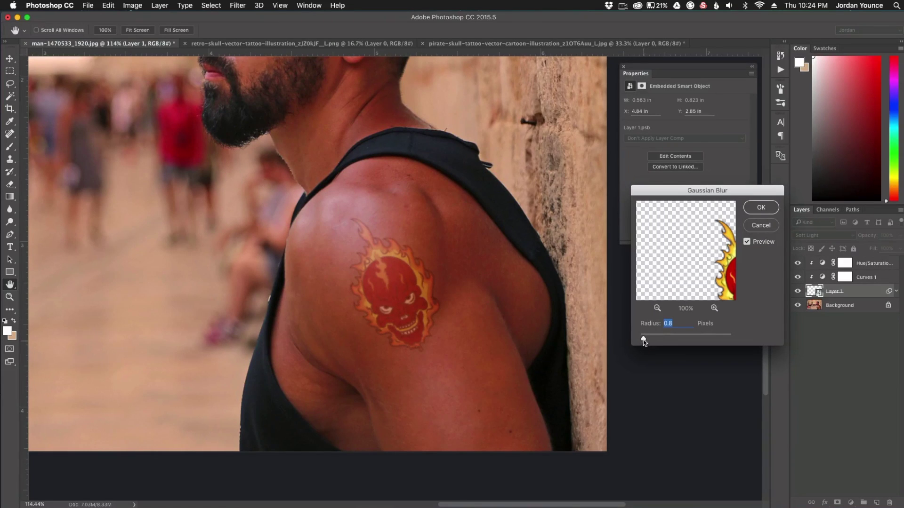
drag(643, 339, 642, 340)
drag(643, 340, 642, 340)
click(756, 210)
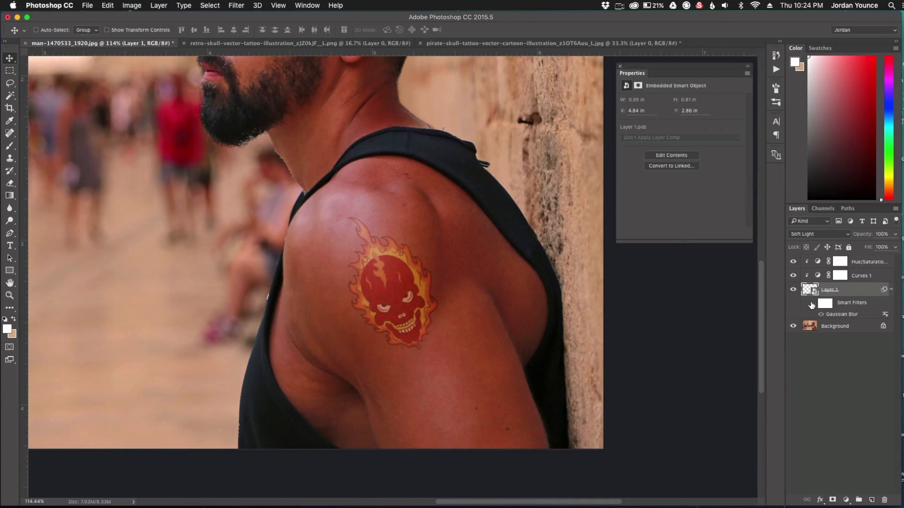
click(812, 303)
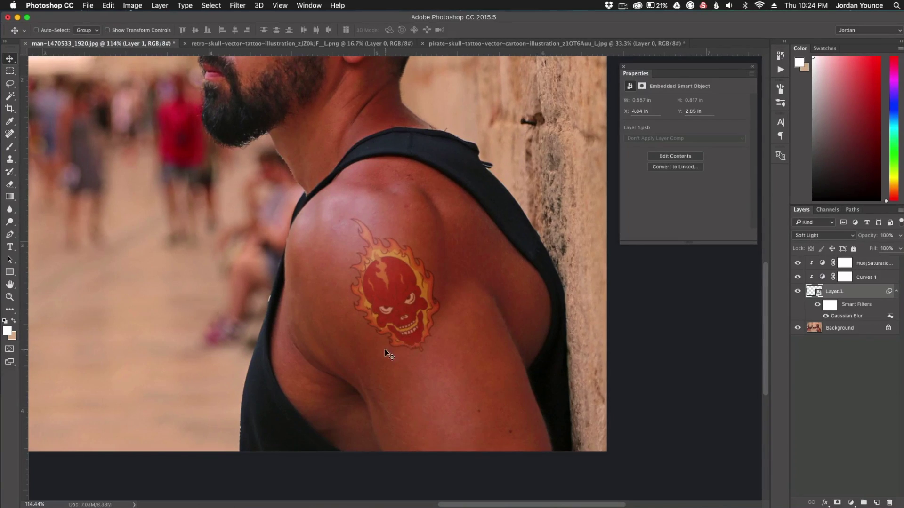
key(super+0)
scroll(575, 402, up, 3)
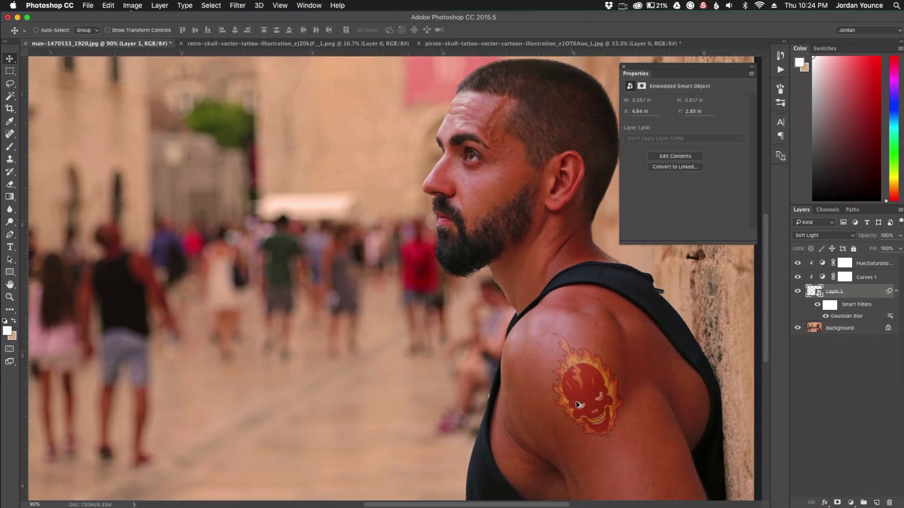
click(814, 236)
click(813, 239)
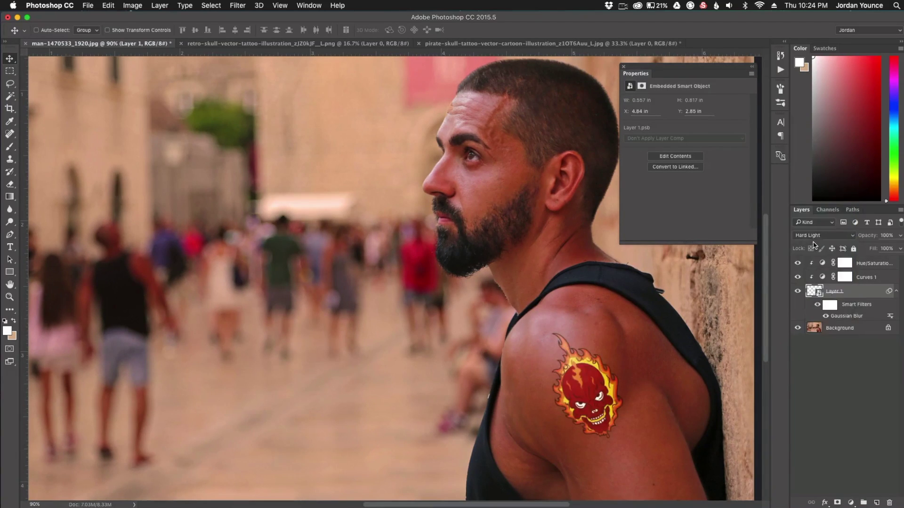
click(818, 237)
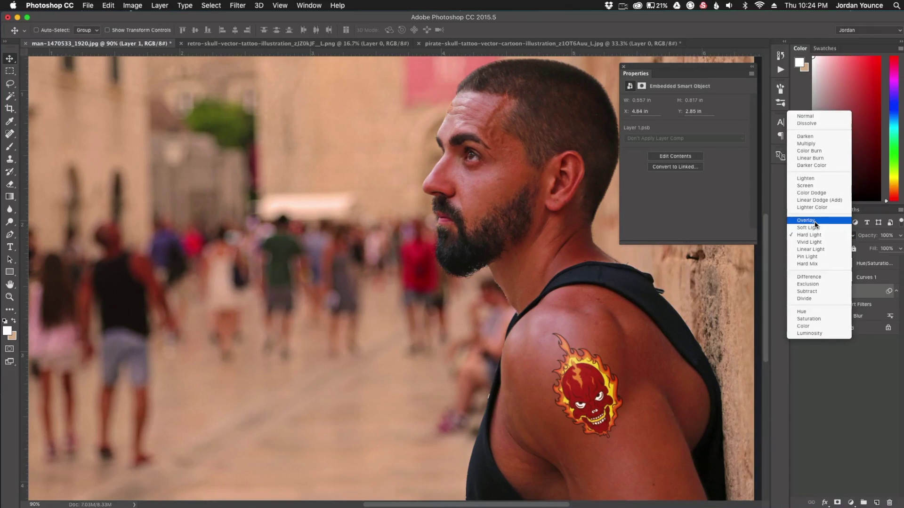
click(815, 221)
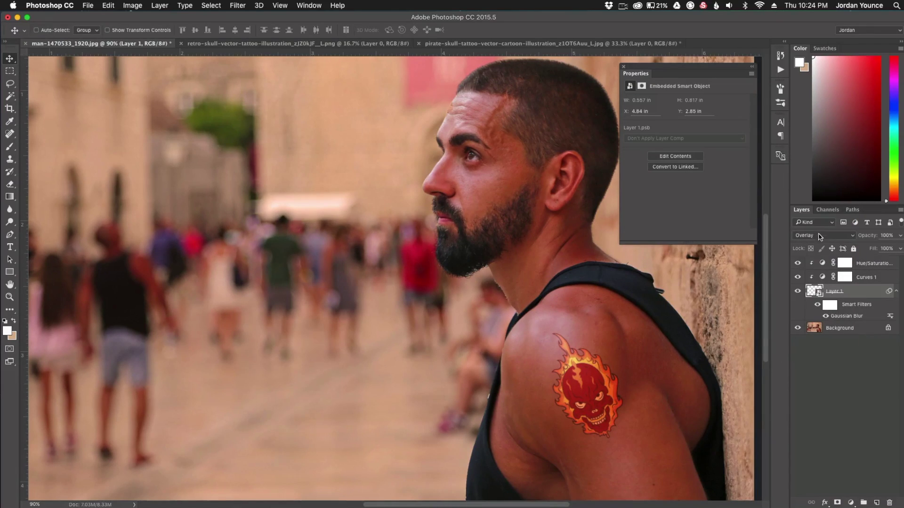
click(819, 236)
click(813, 242)
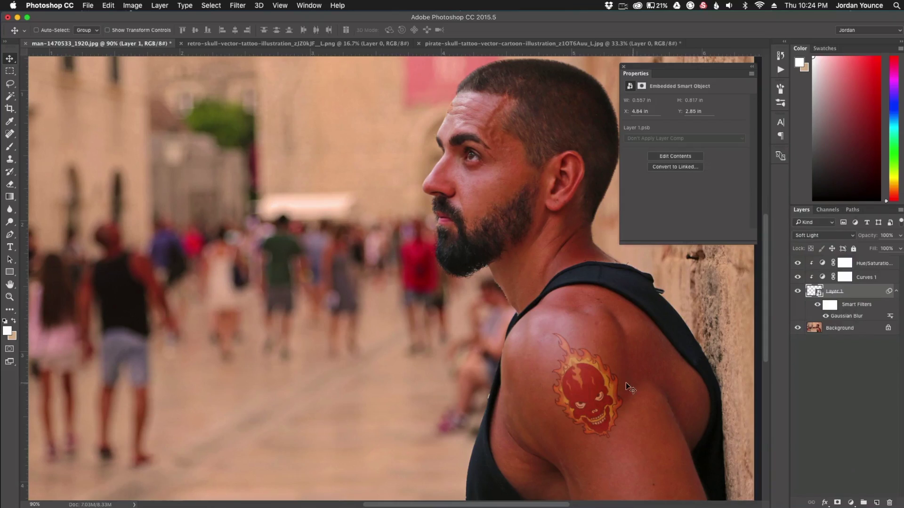
scroll(569, 383, down, 3)
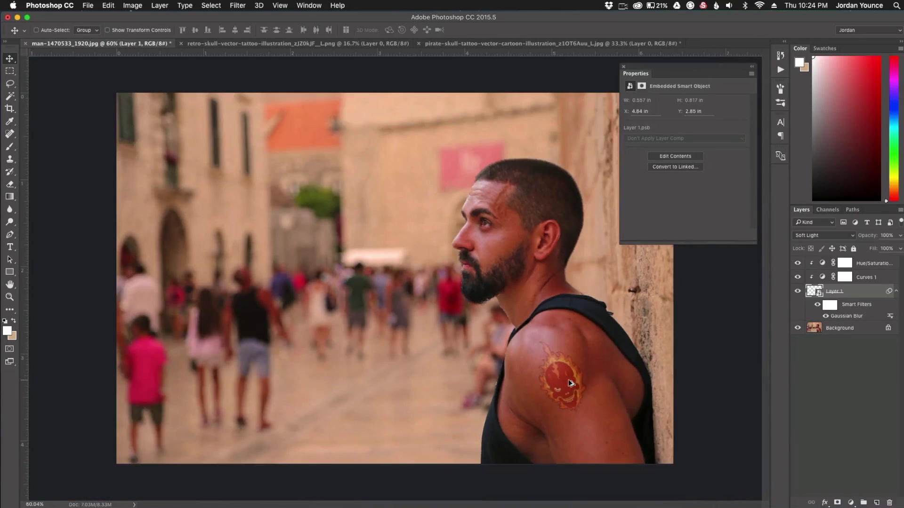
scroll(552, 371, up, 5)
scroll(597, 407, up, 3)
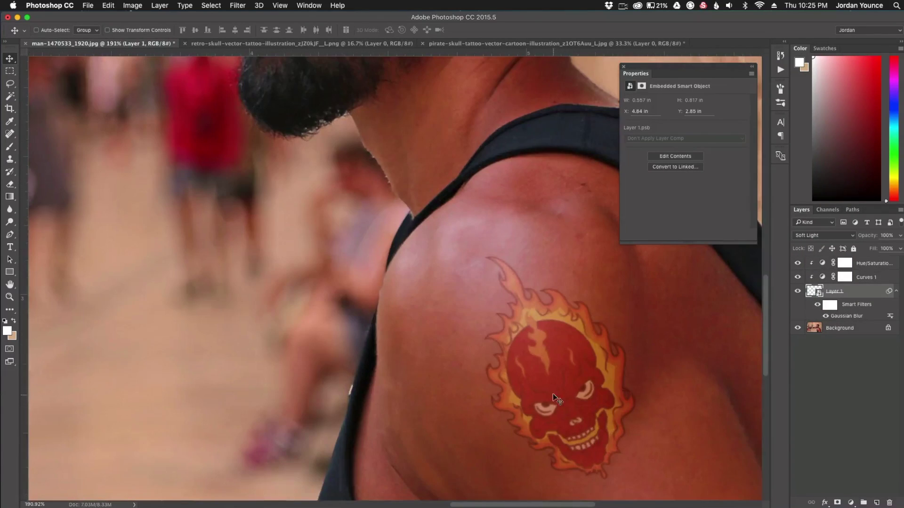
drag(545, 380, 472, 338)
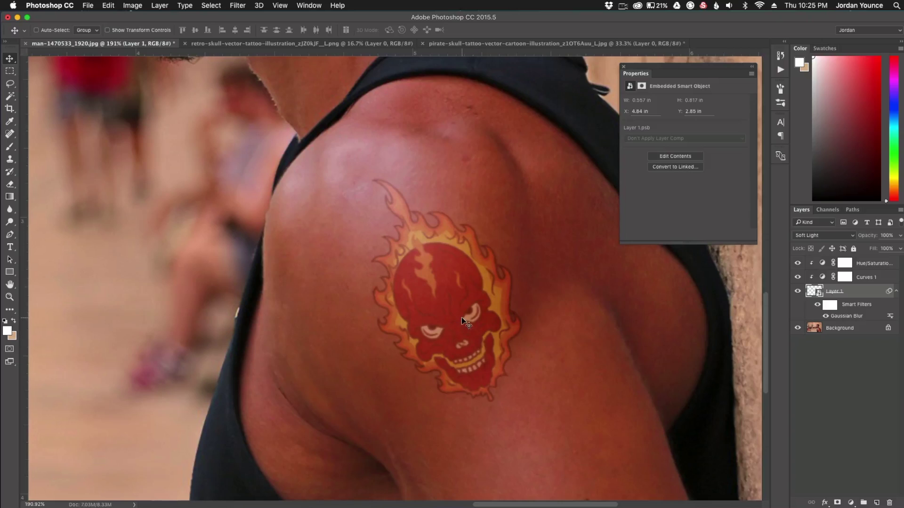
scroll(464, 325, down, 3)
scroll(472, 323, down, 2)
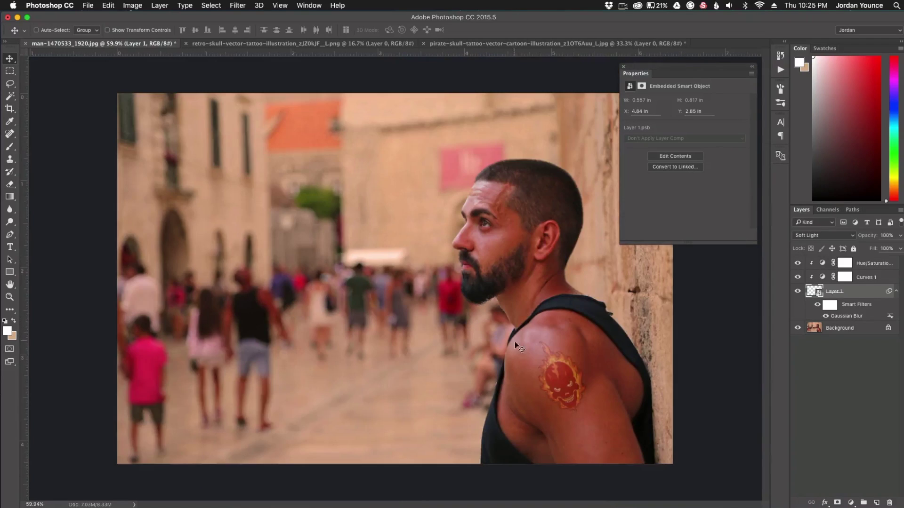
scroll(579, 398, up, 1)
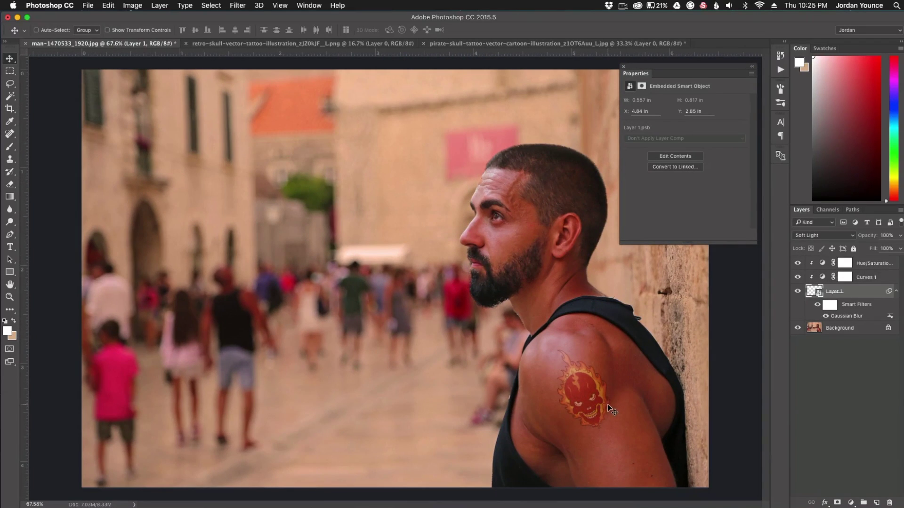